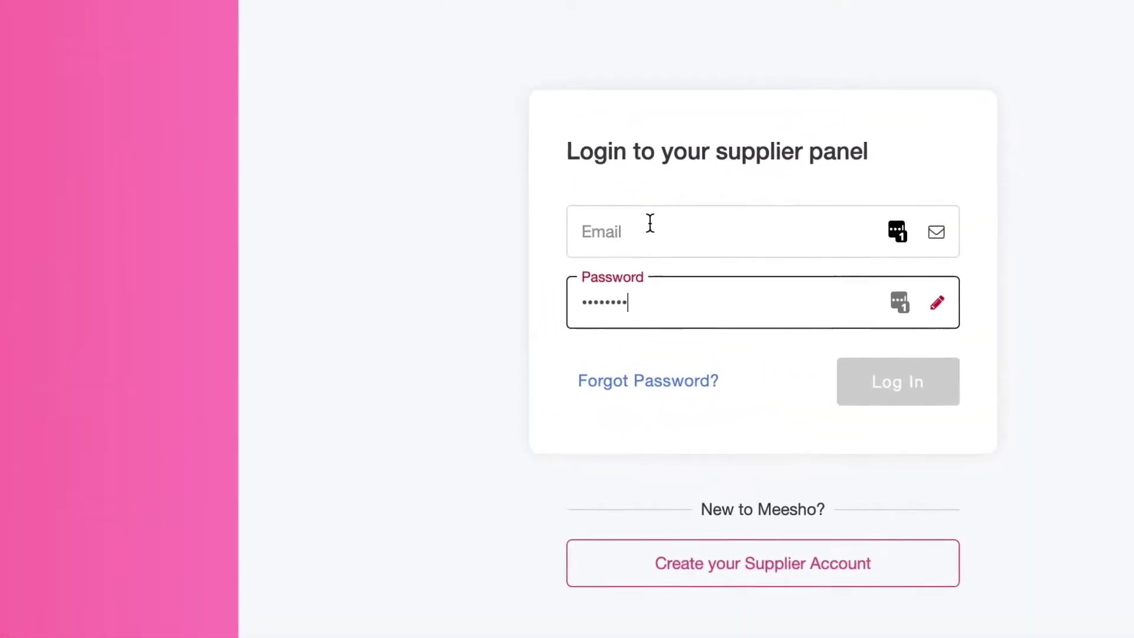
left_click(704, 239)
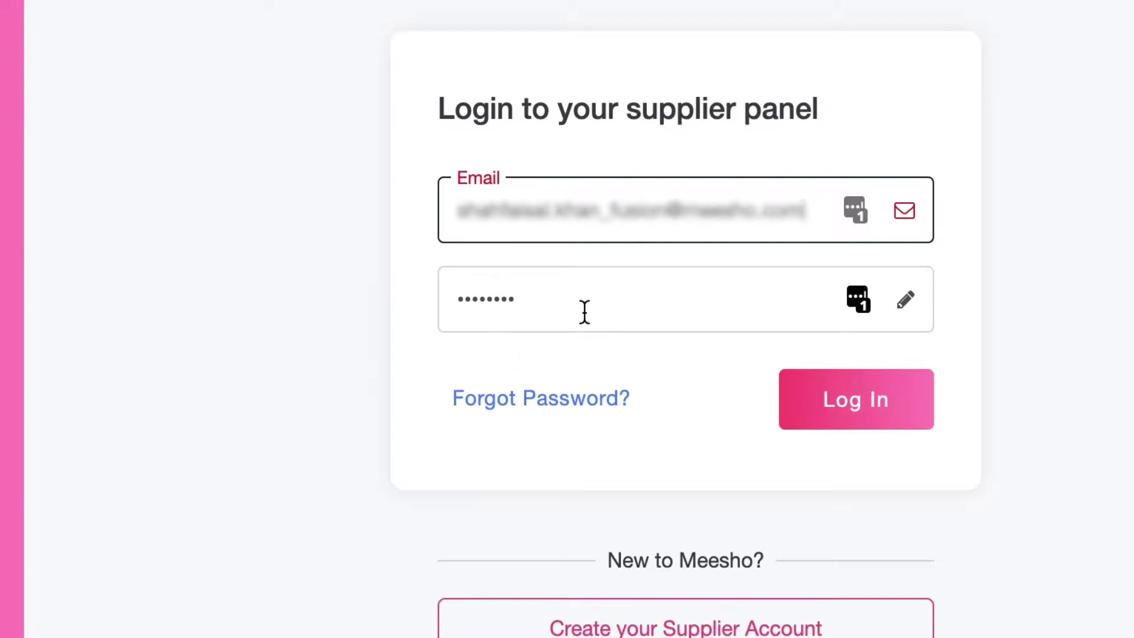
left_click(838, 405)
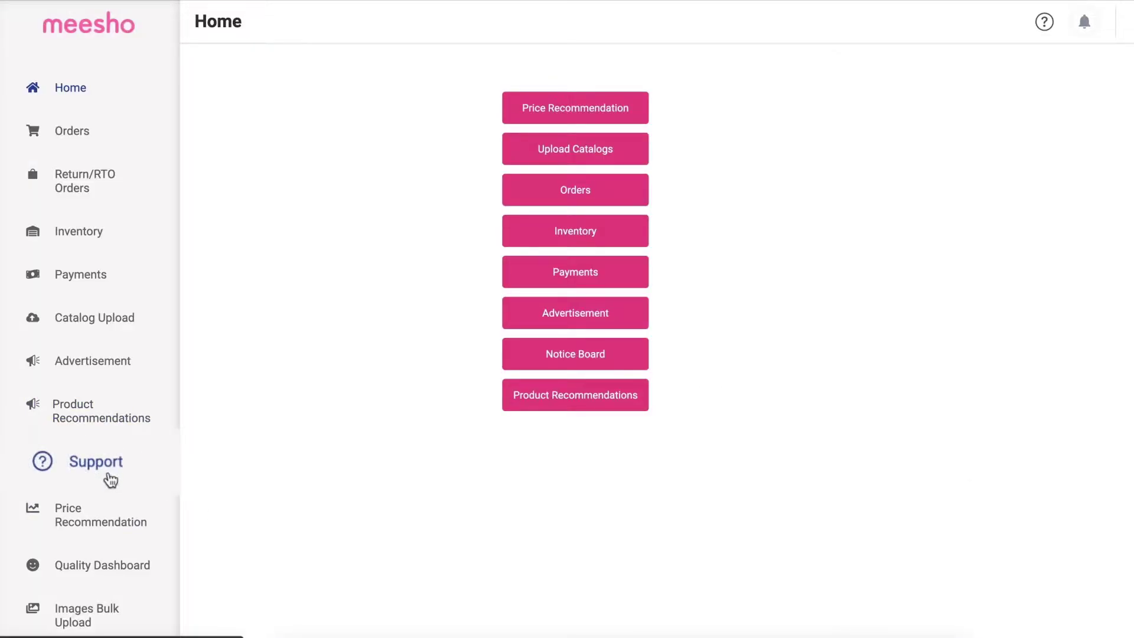
left_click(84, 476)
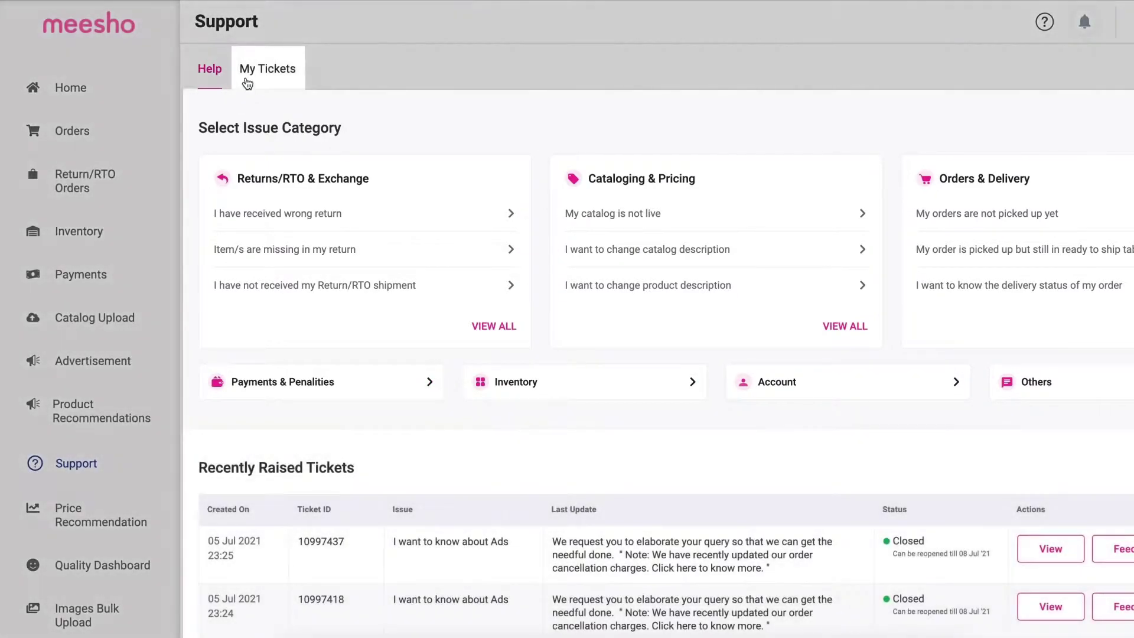
left_click(254, 70)
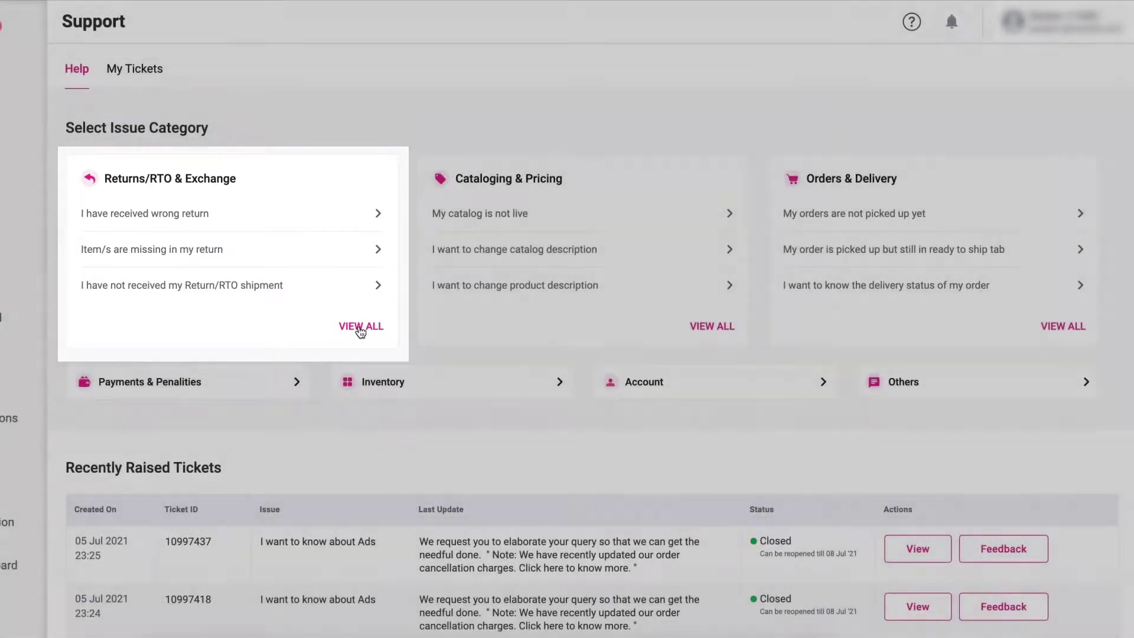
Step: Browse Returns/RTO & Exchange issues, then raise a ticket from the 'I have received wrong return' article
left_click(361, 326)
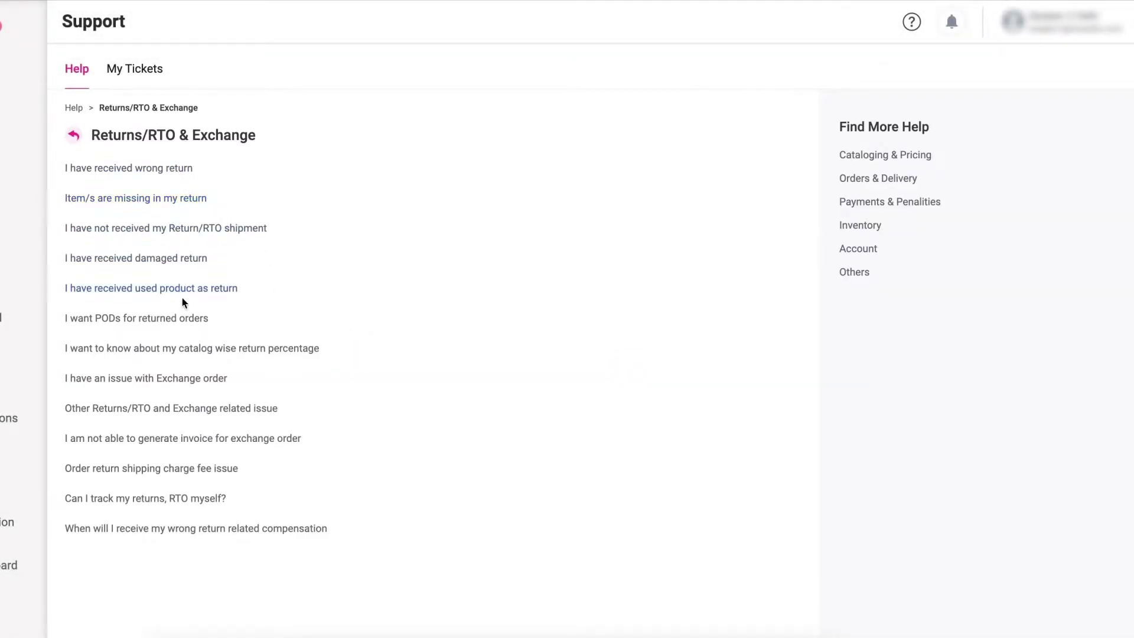
left_click(74, 108)
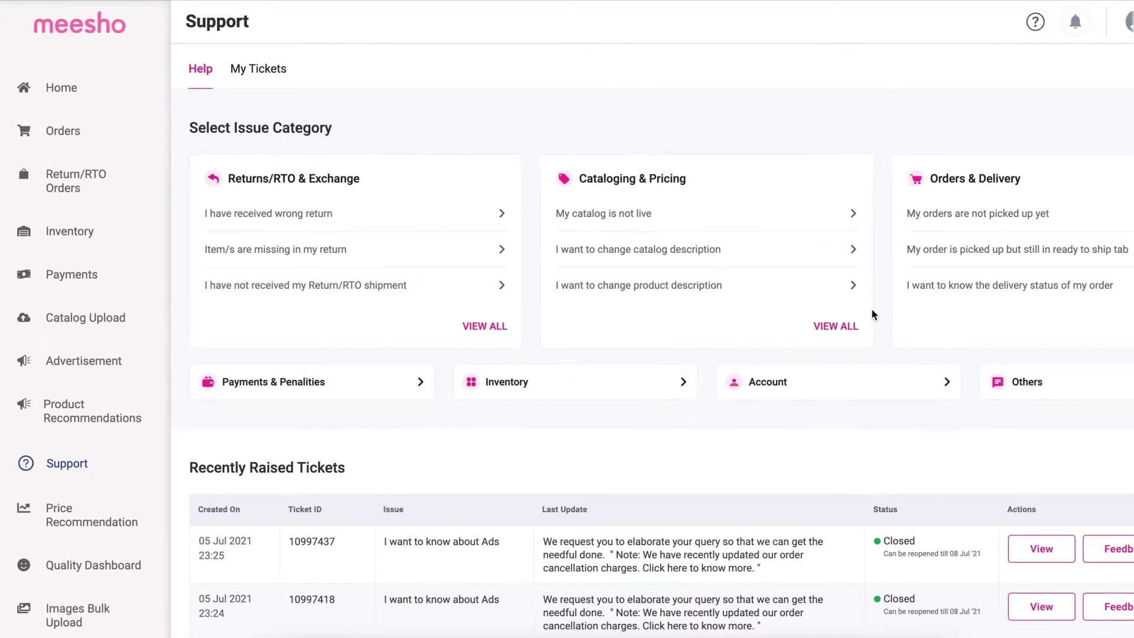
left_click(329, 213)
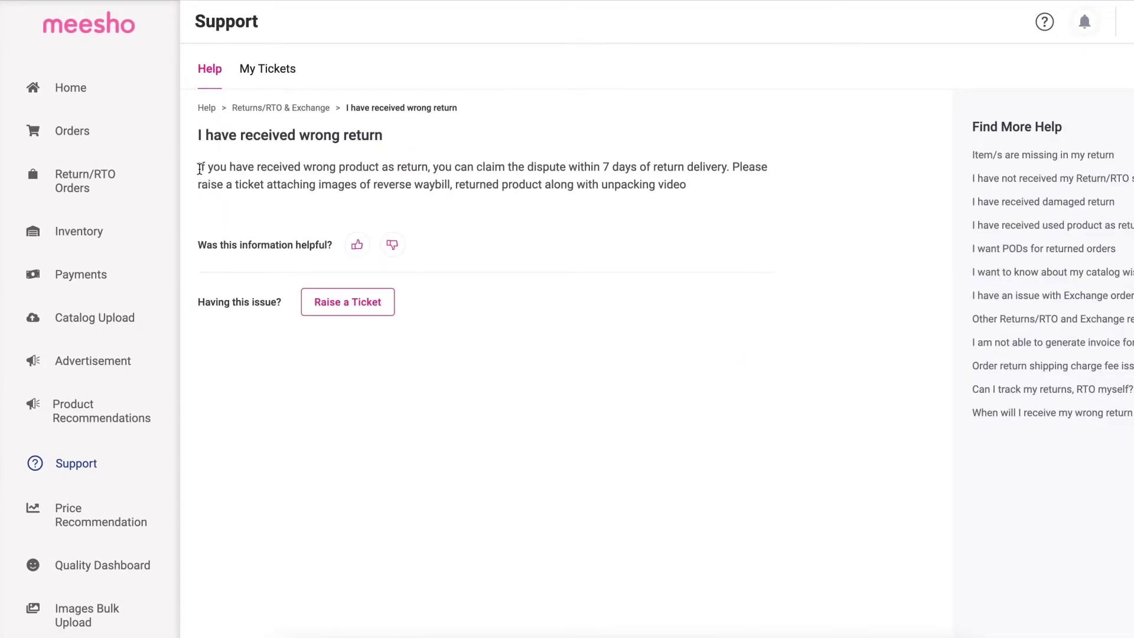
left_click_drag(196, 168, 693, 190)
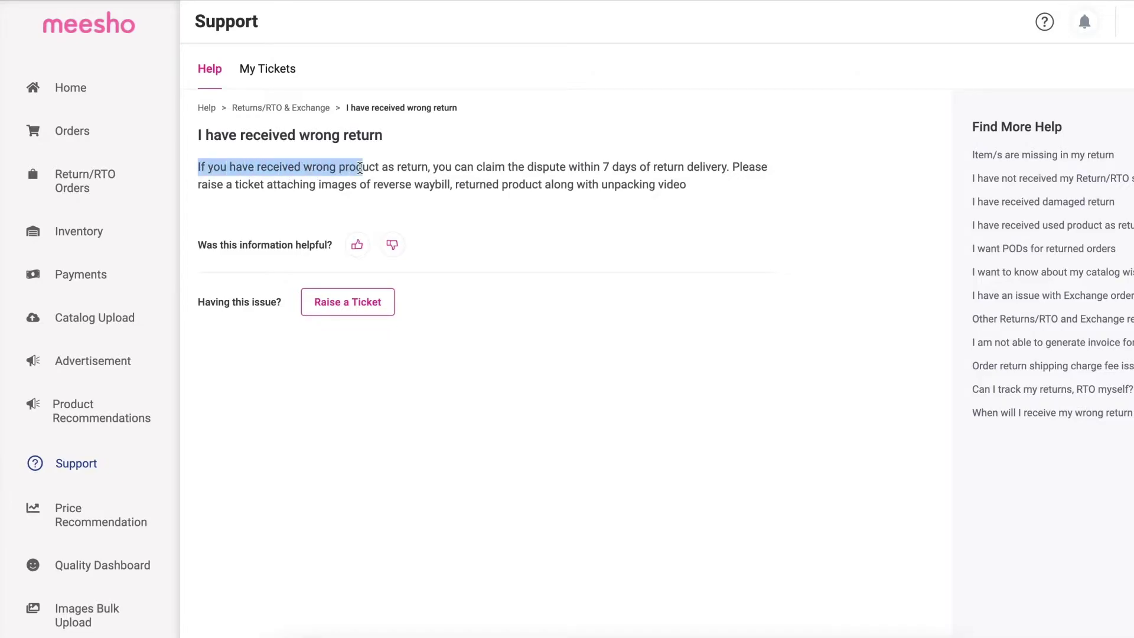
left_click(650, 211)
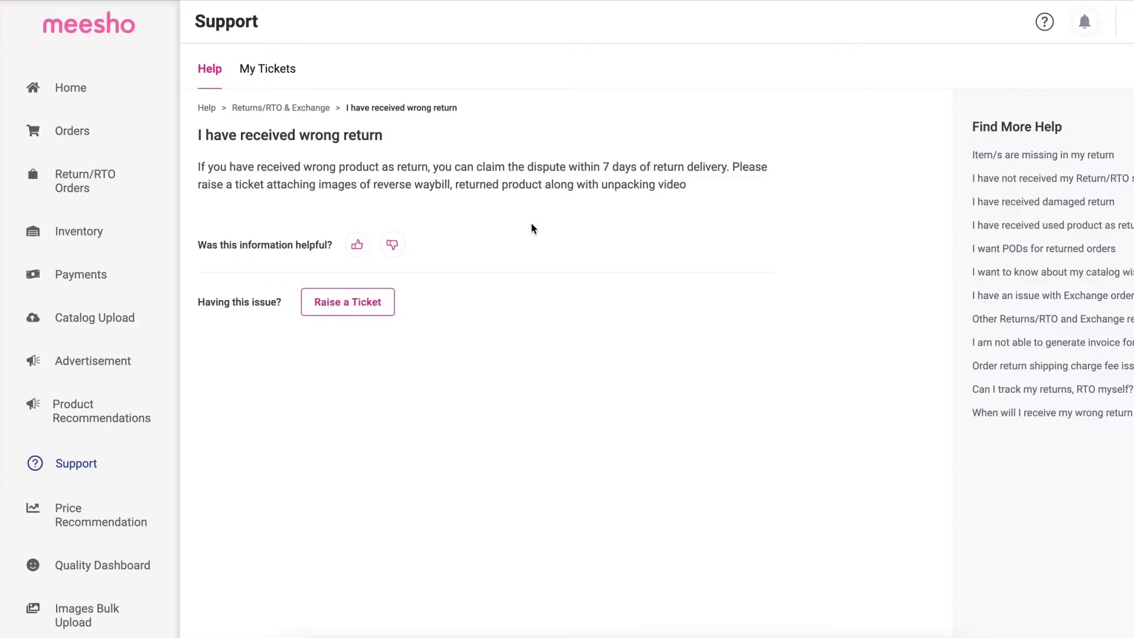
left_click(373, 313)
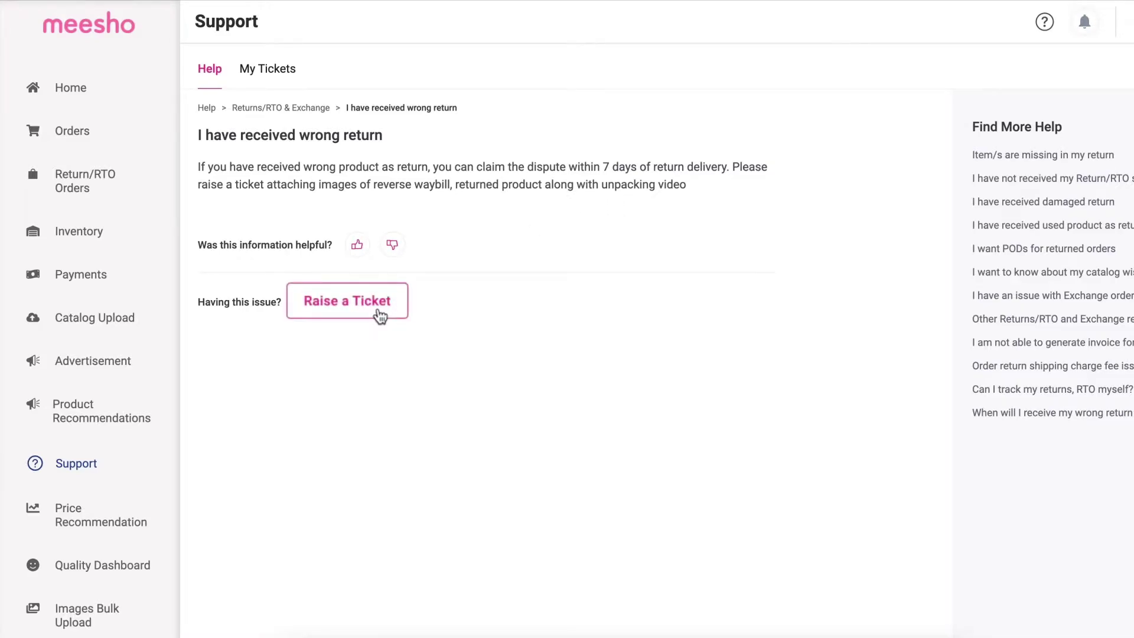
Step: Open the ticket form and attach the yellow dress product photo
left_click(380, 316)
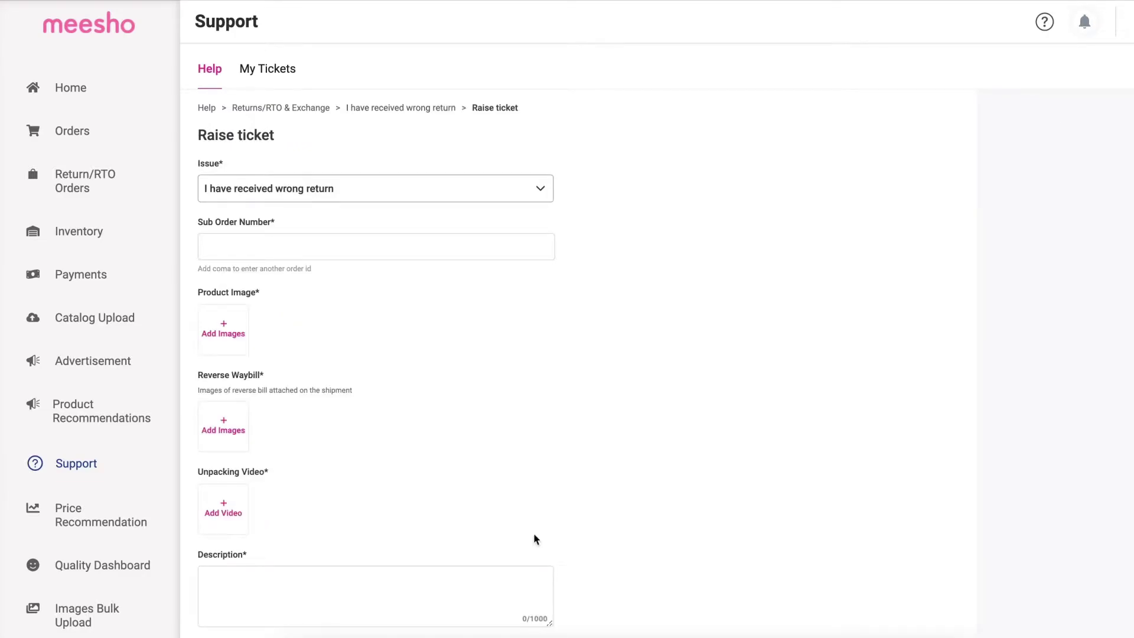
left_click(361, 246)
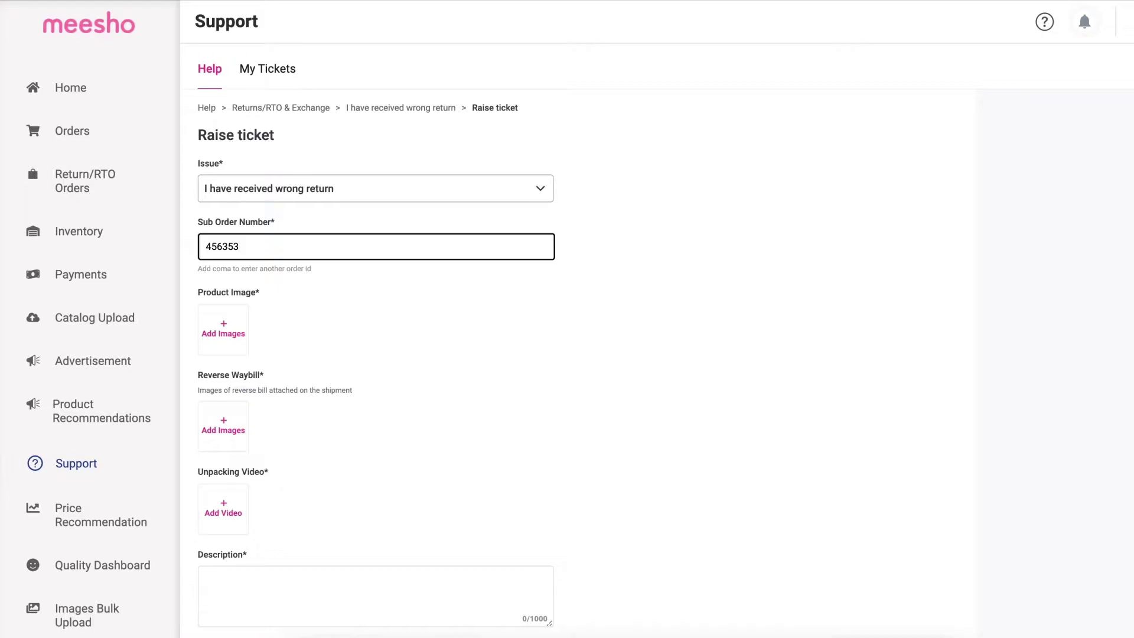
left_click(225, 325)
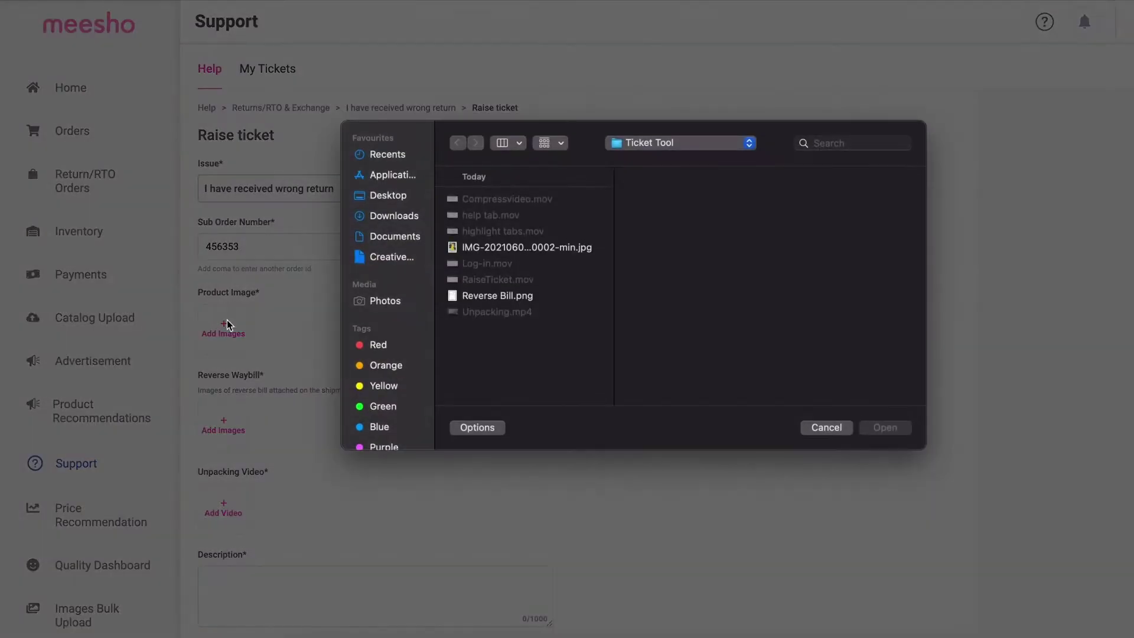
left_click(500, 251)
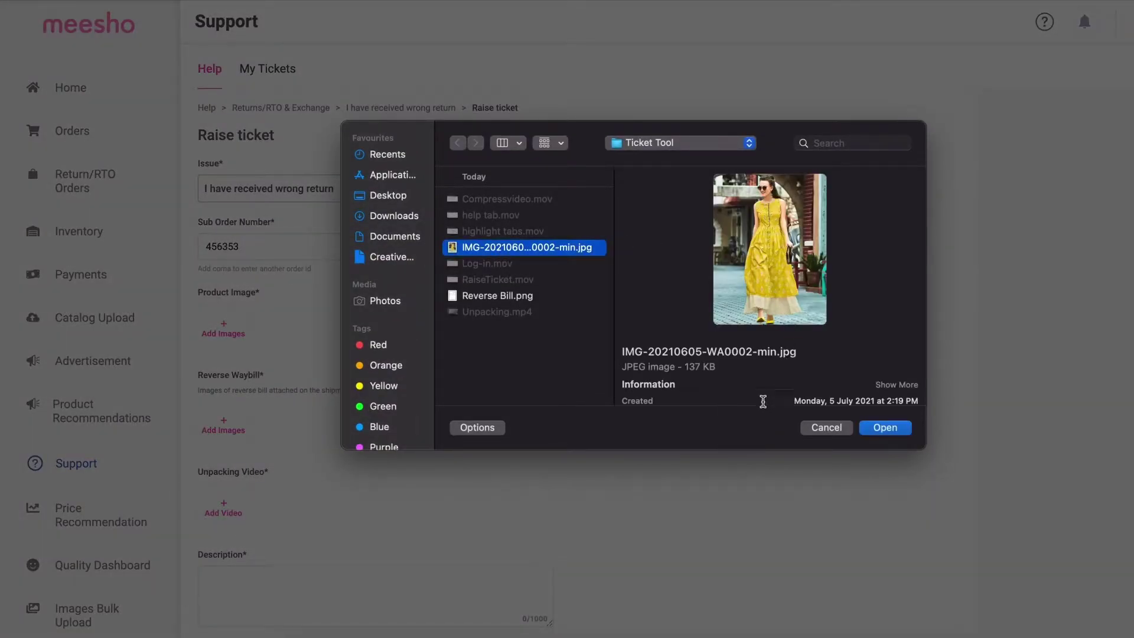
left_click(885, 428)
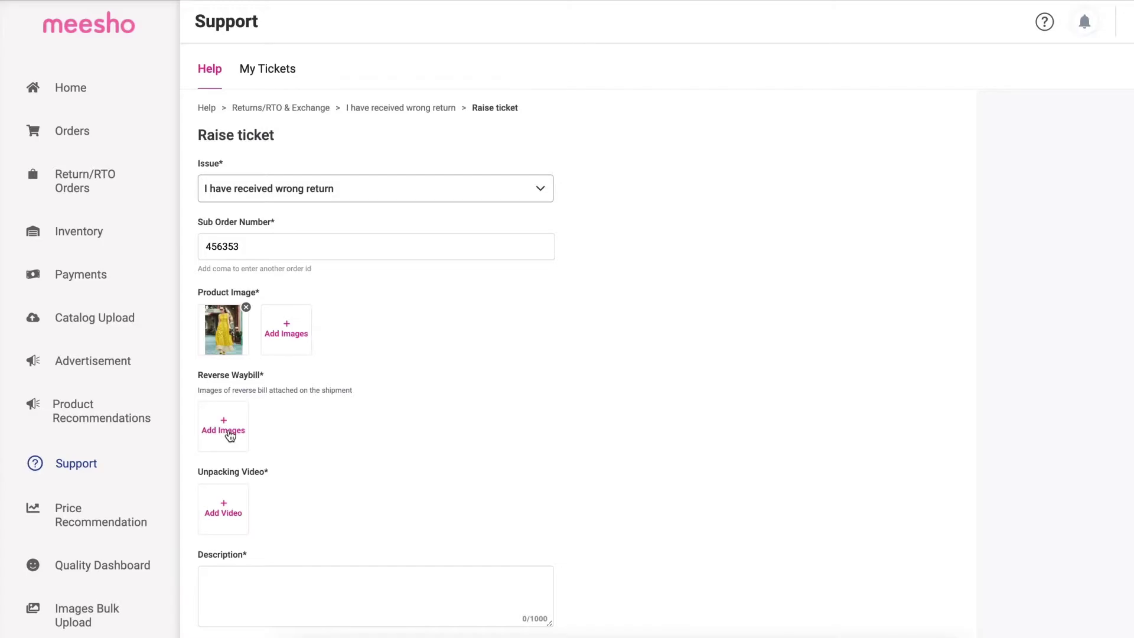
Step: Attach Reverse Bill.png as the reverse waybill and Unpacking.mp4 as the unpacking video
left_click(229, 436)
left_click(512, 300)
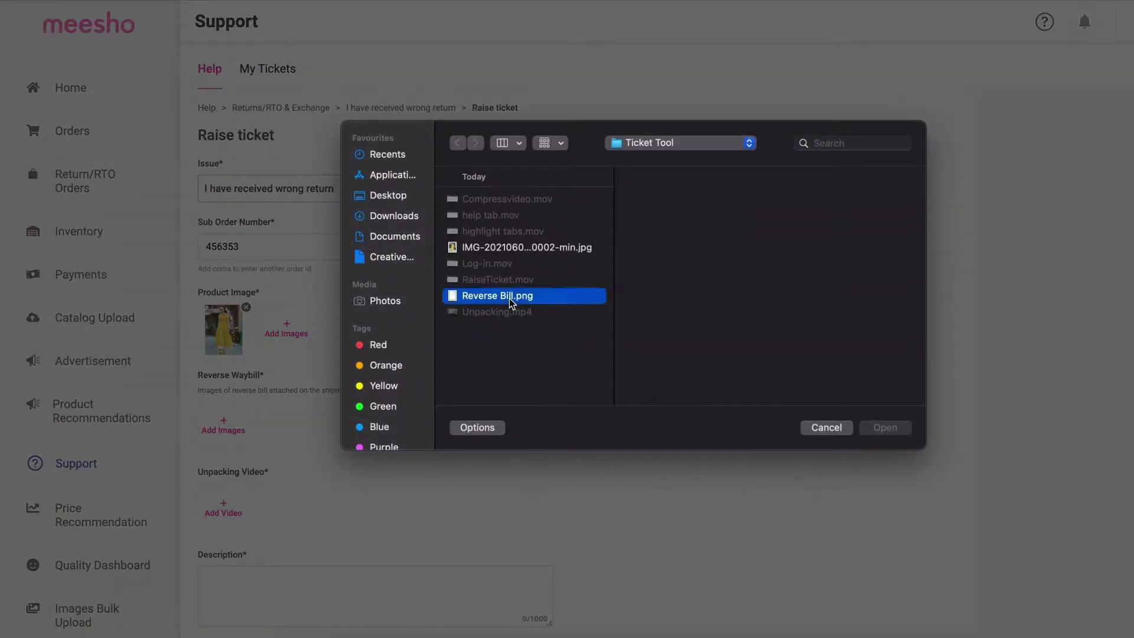
left_click(886, 430)
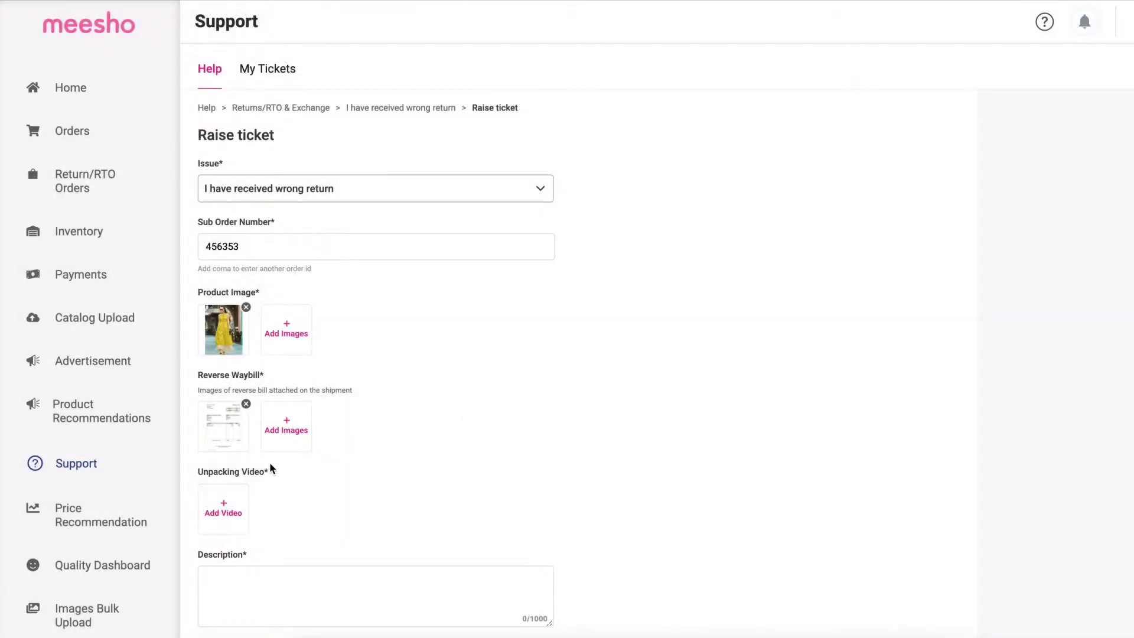
left_click(239, 508)
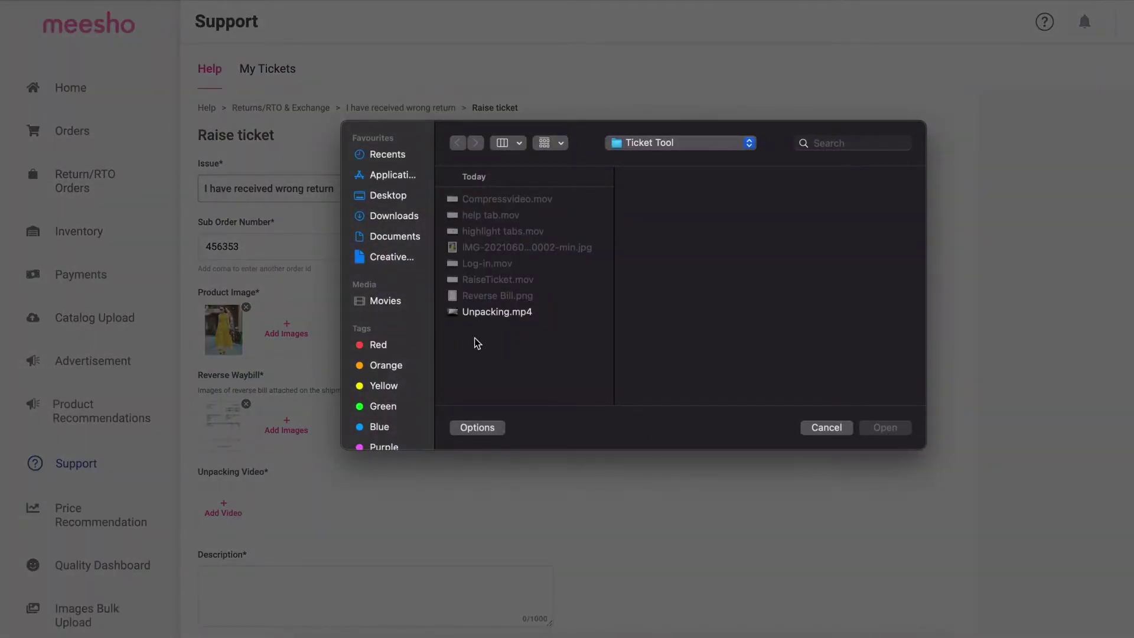
left_click(490, 314)
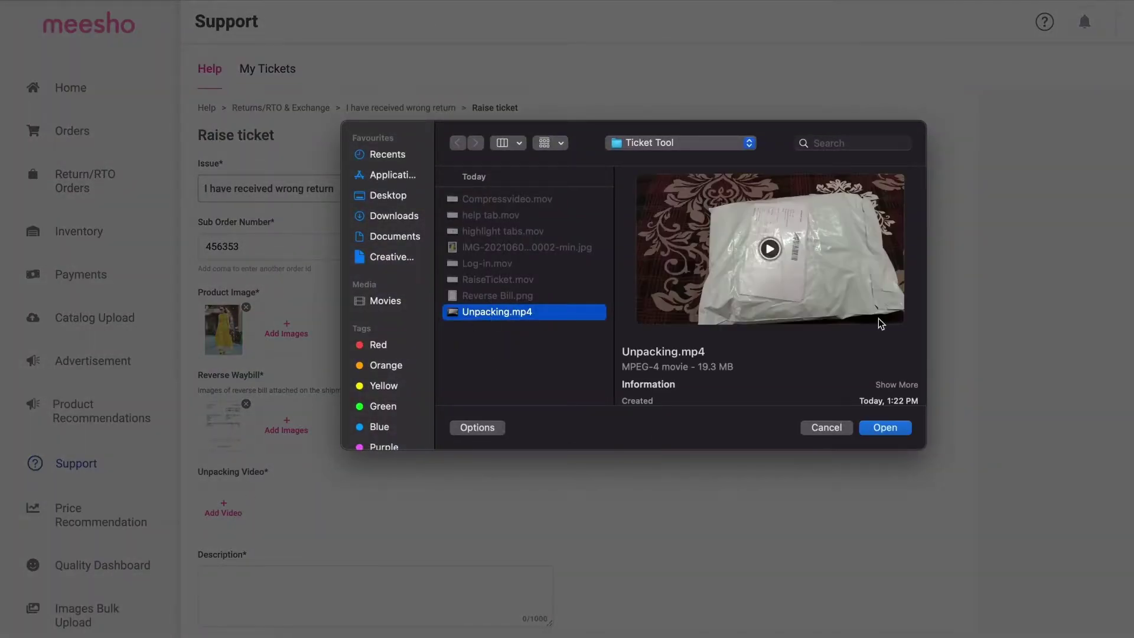
left_click(885, 429)
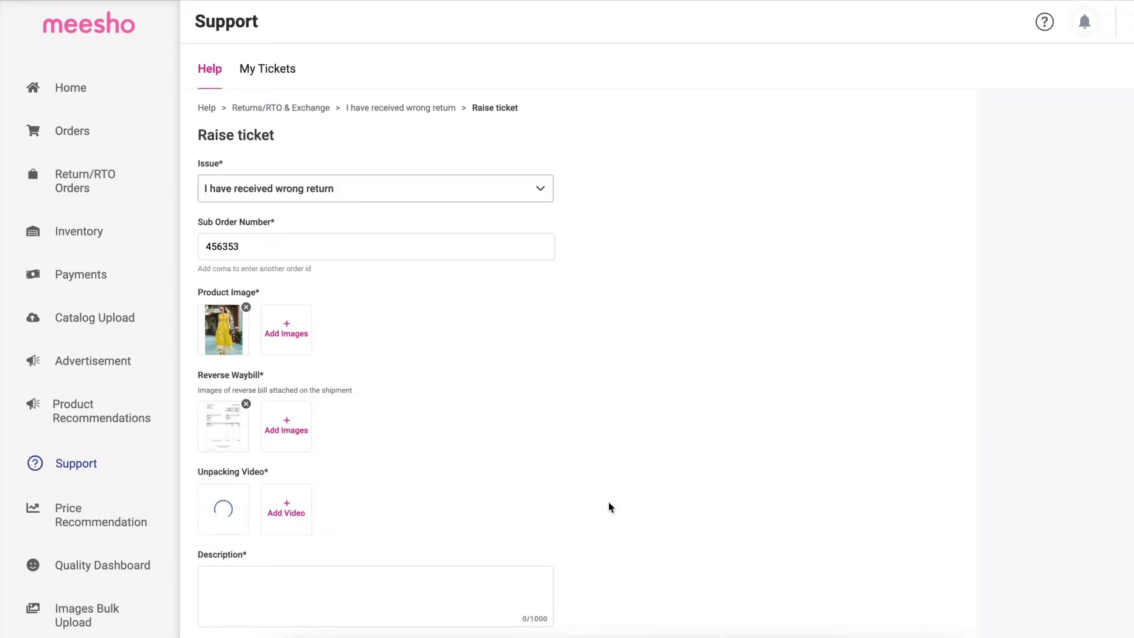
Step: Finish the ticket description, ending it with 'ails here.'
scroll(608, 507, "down", 1)
scroll(609, 507, "down", 1)
left_click(357, 457)
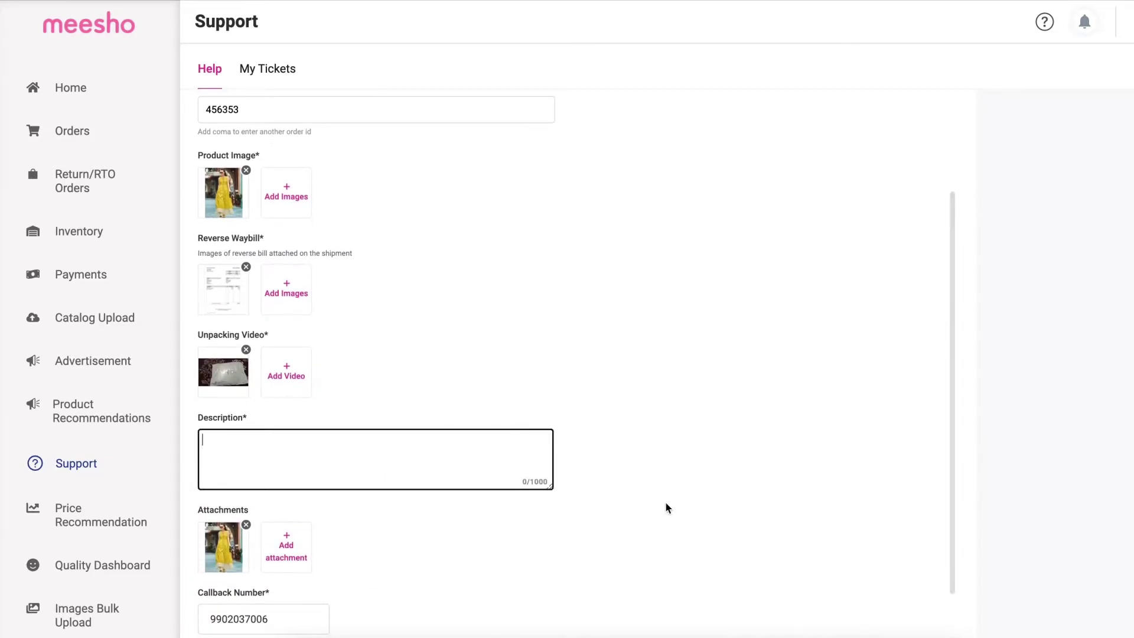
scroll(666, 508, "down", 1)
type("Enter your det")
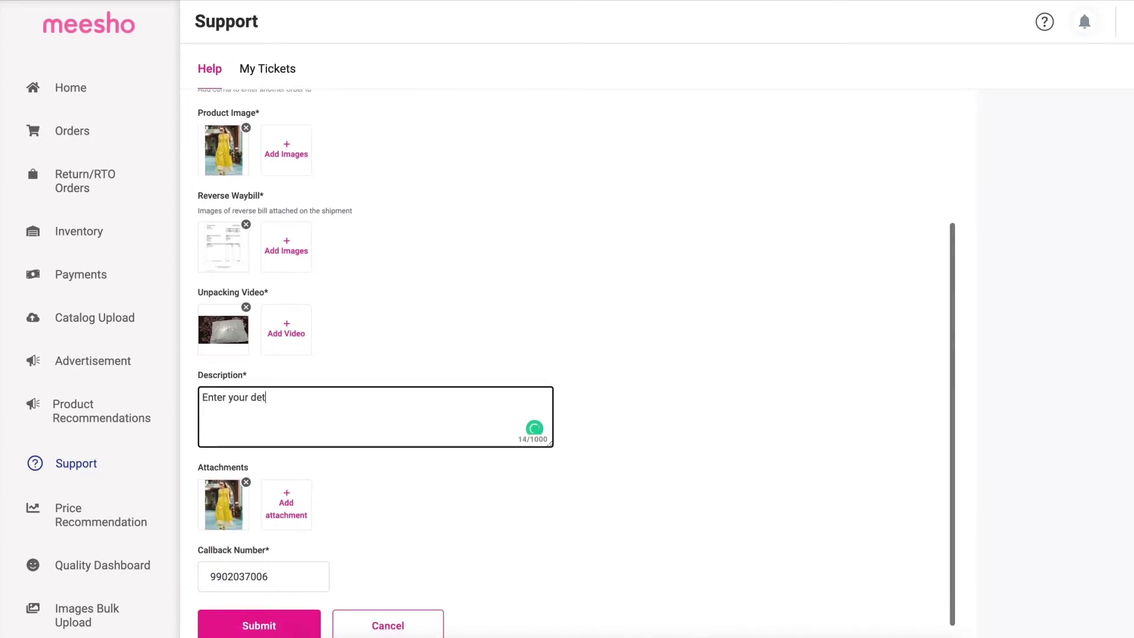
type("ails here.")
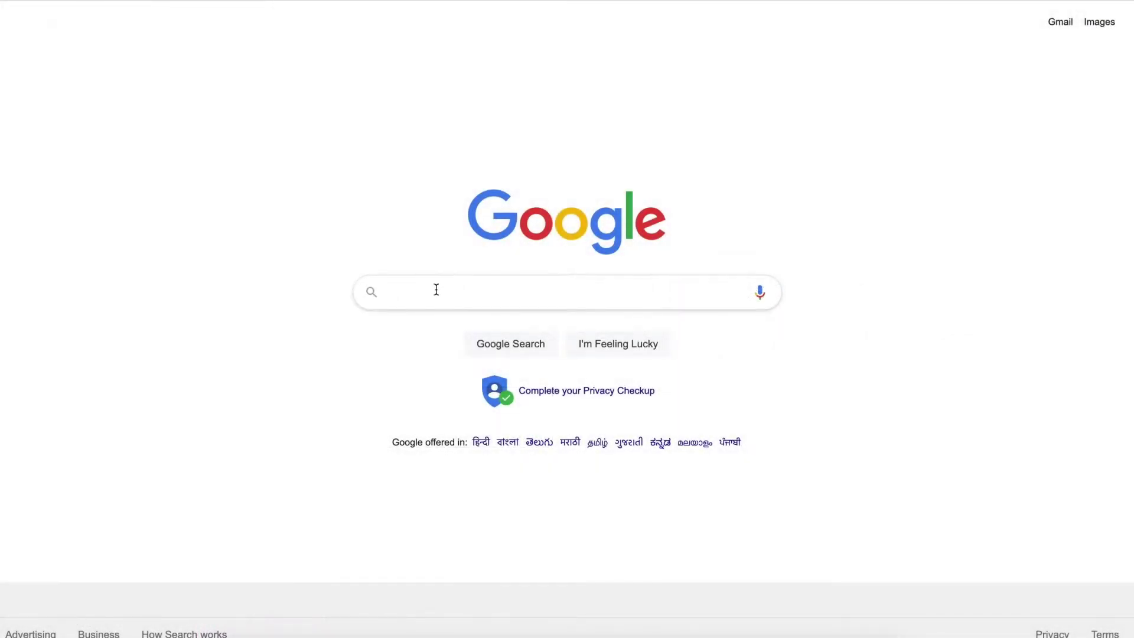
Step: Search Google for 'video compressor online' and open FreeConvert's Video Compressor
type("video compres")
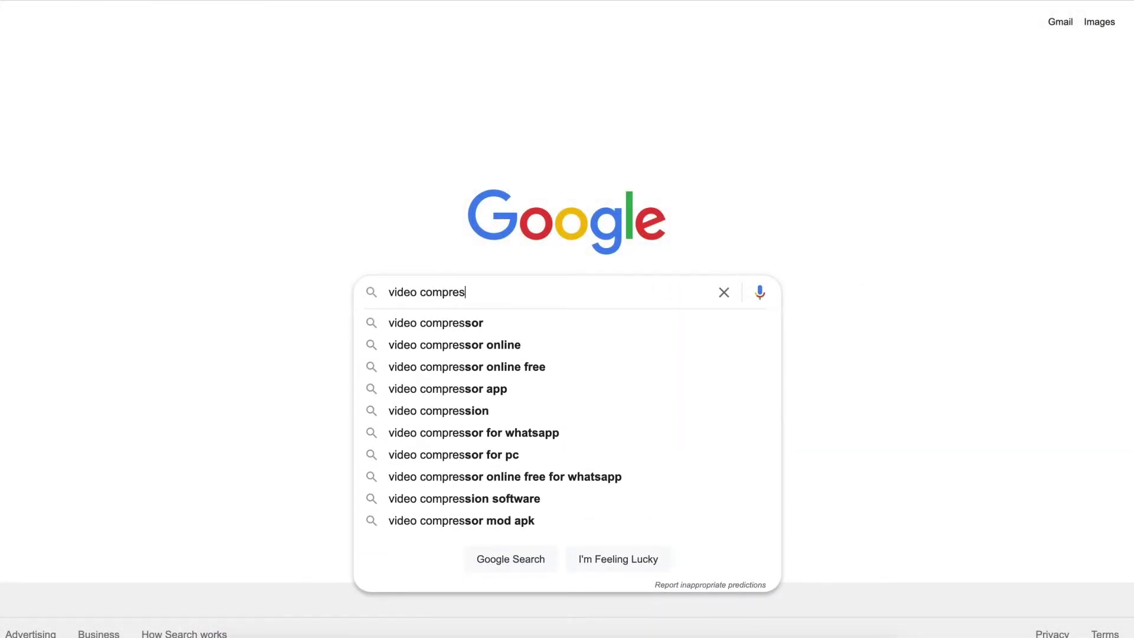
key("Down")
key("Down")
key("Return")
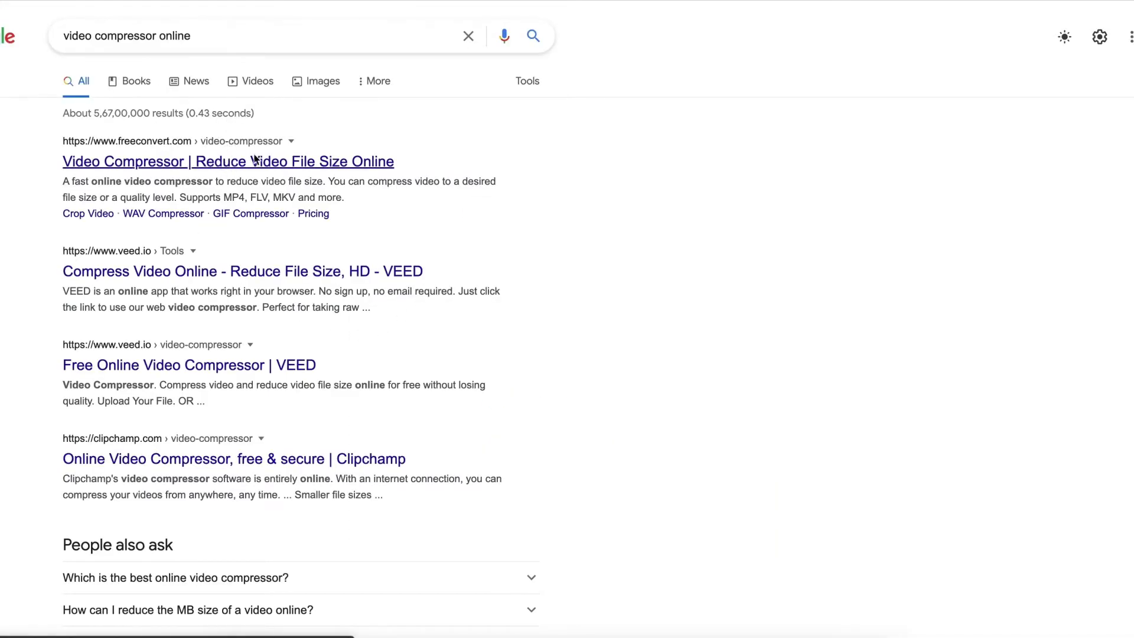
left_click(263, 160)
Step: Load Unpacking.mp4 into FreeConvert and compress it at 34% target size, 52.98 MB to 18.39 MB
left_click(549, 312)
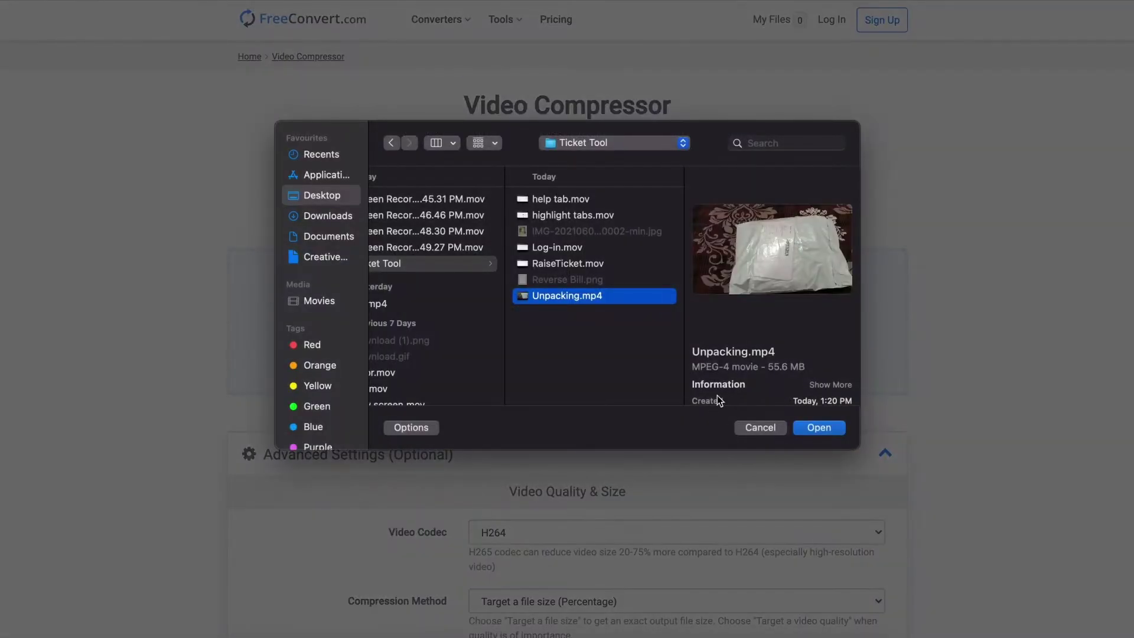
left_click(811, 429)
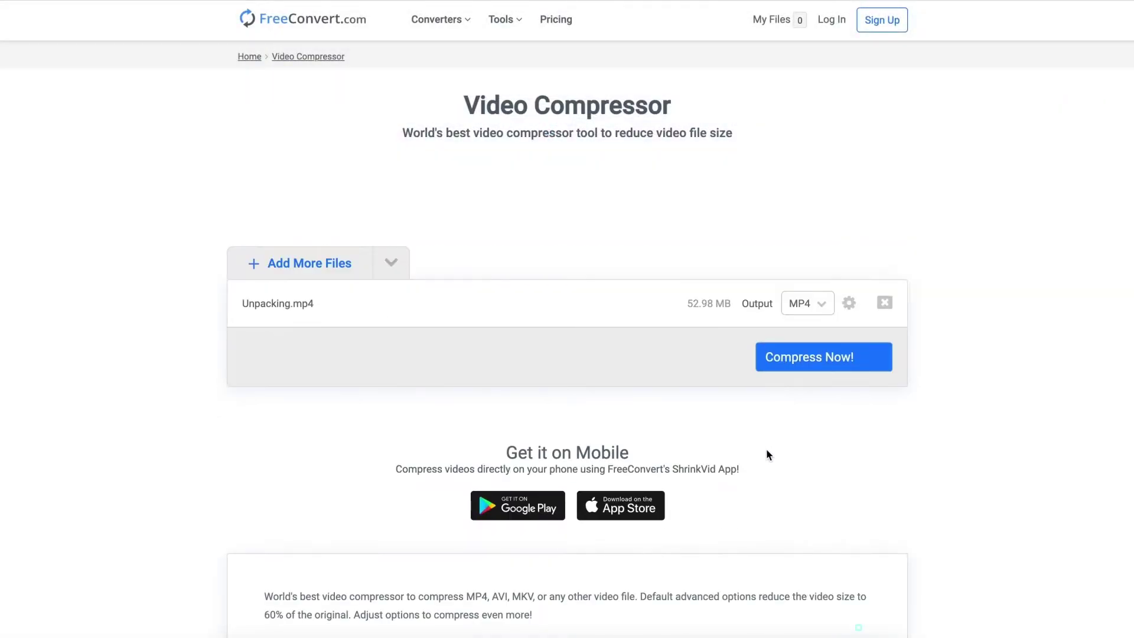
left_click(848, 304)
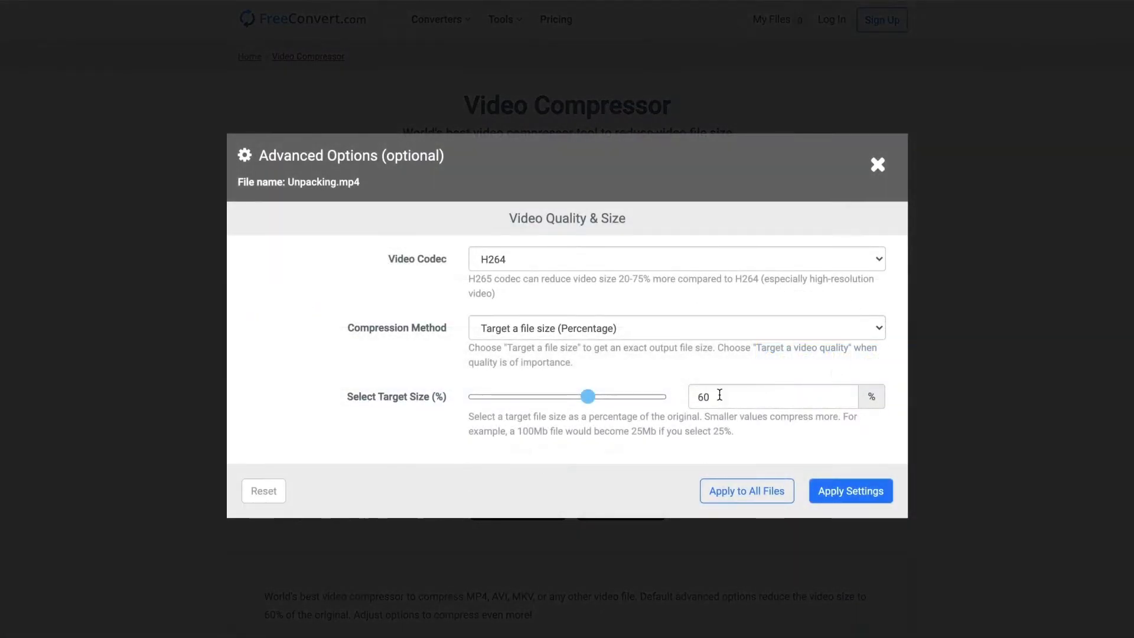
left_click_drag(588, 397, 537, 397)
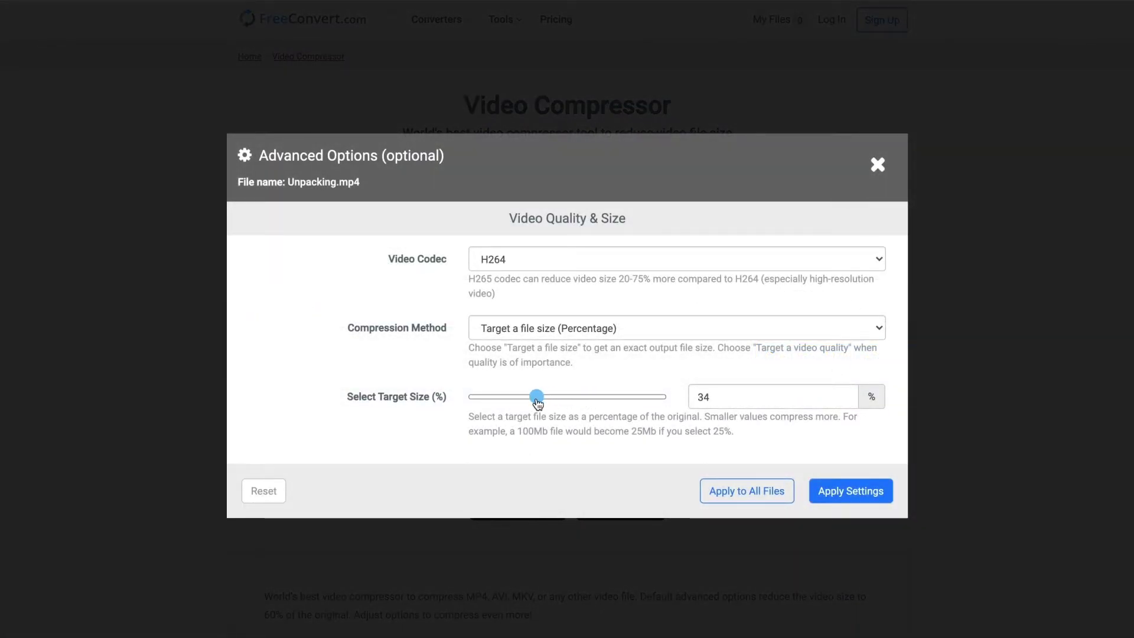
left_click(865, 493)
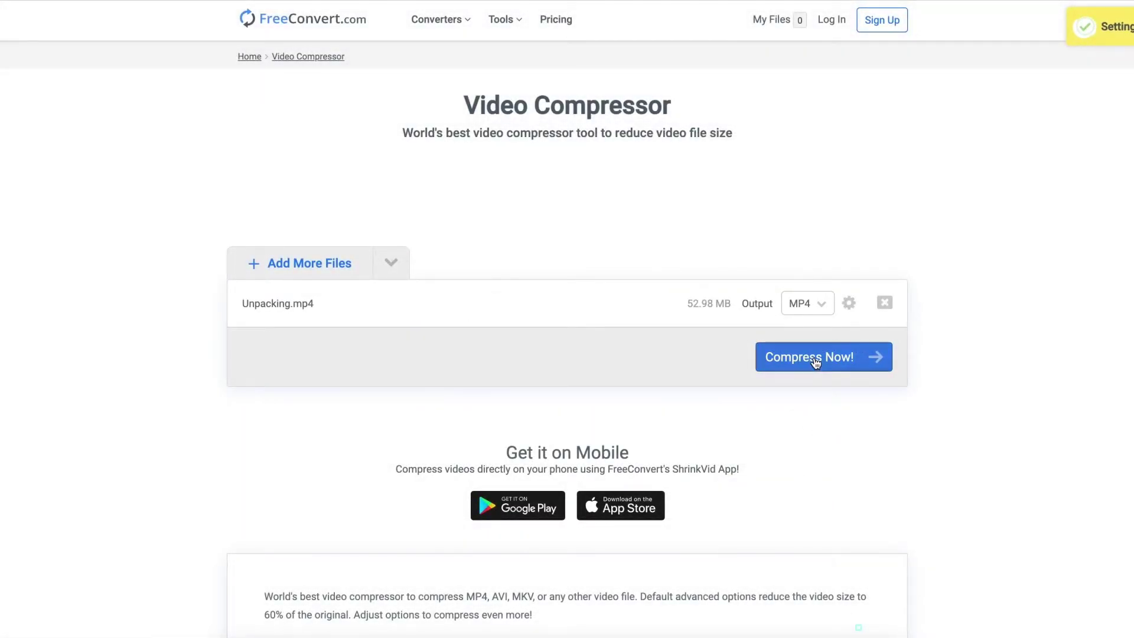
left_click(814, 356)
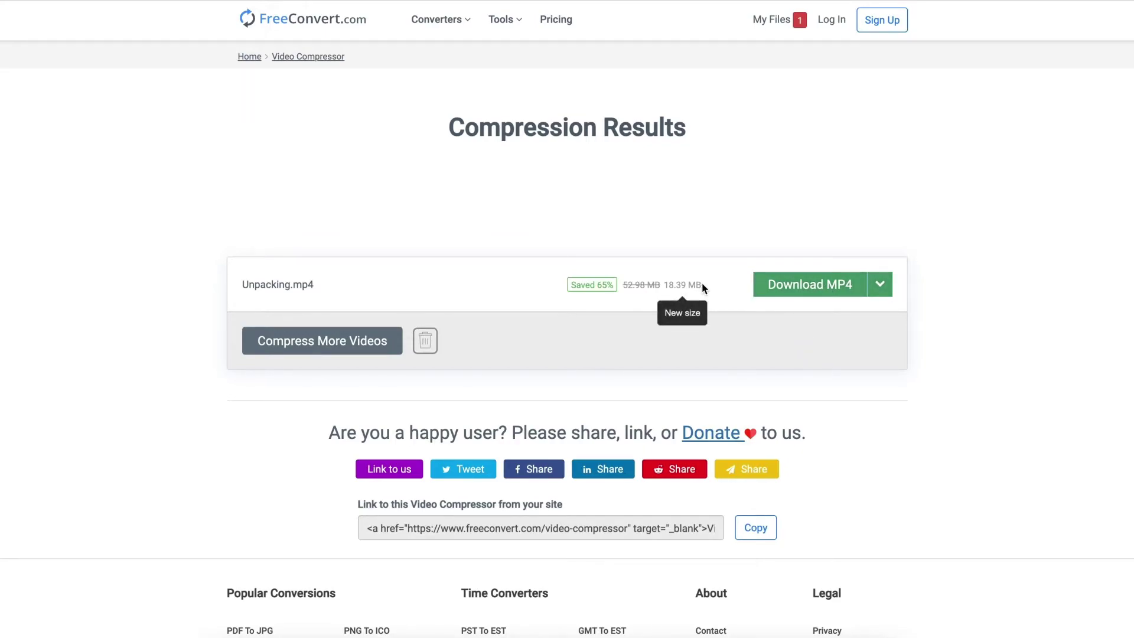
left_click_drag(702, 286, 623, 285)
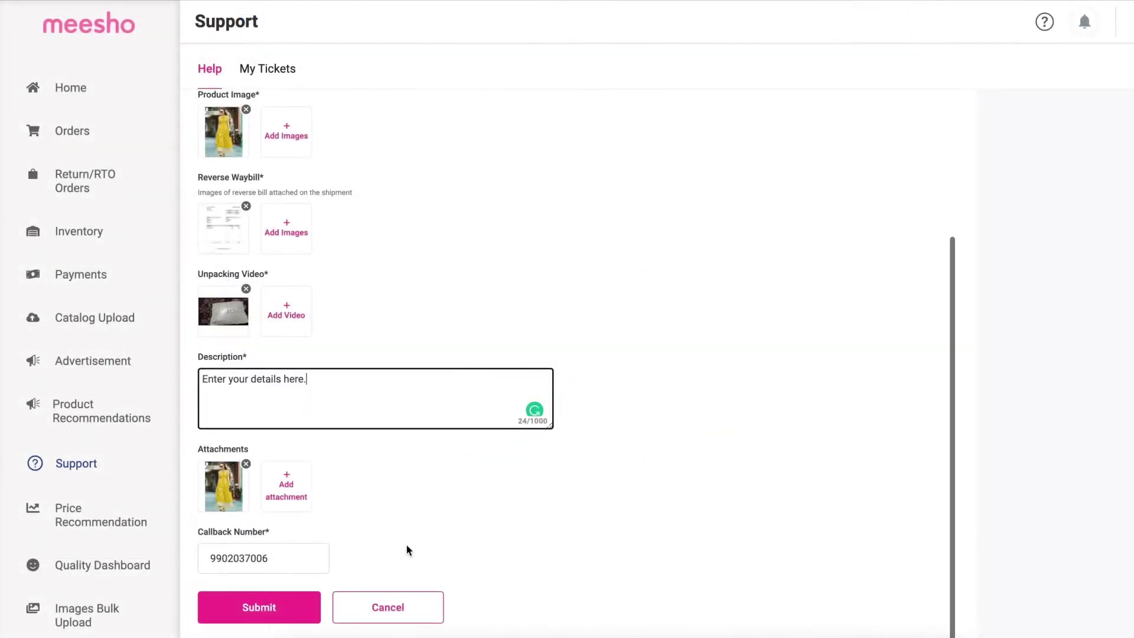
left_click(281, 609)
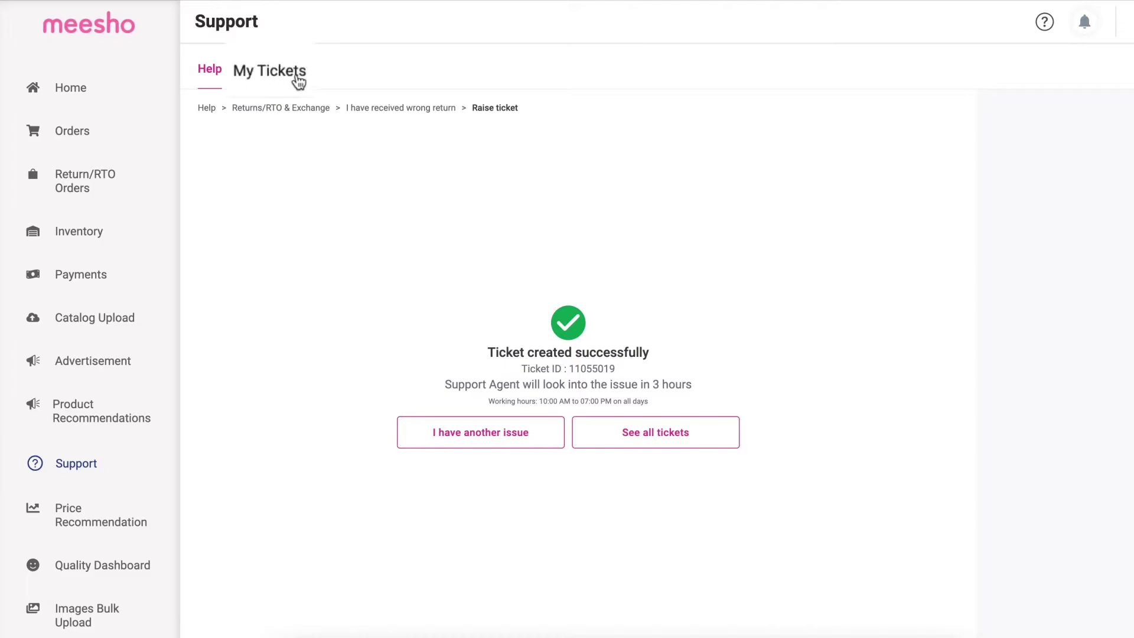
left_click(277, 73)
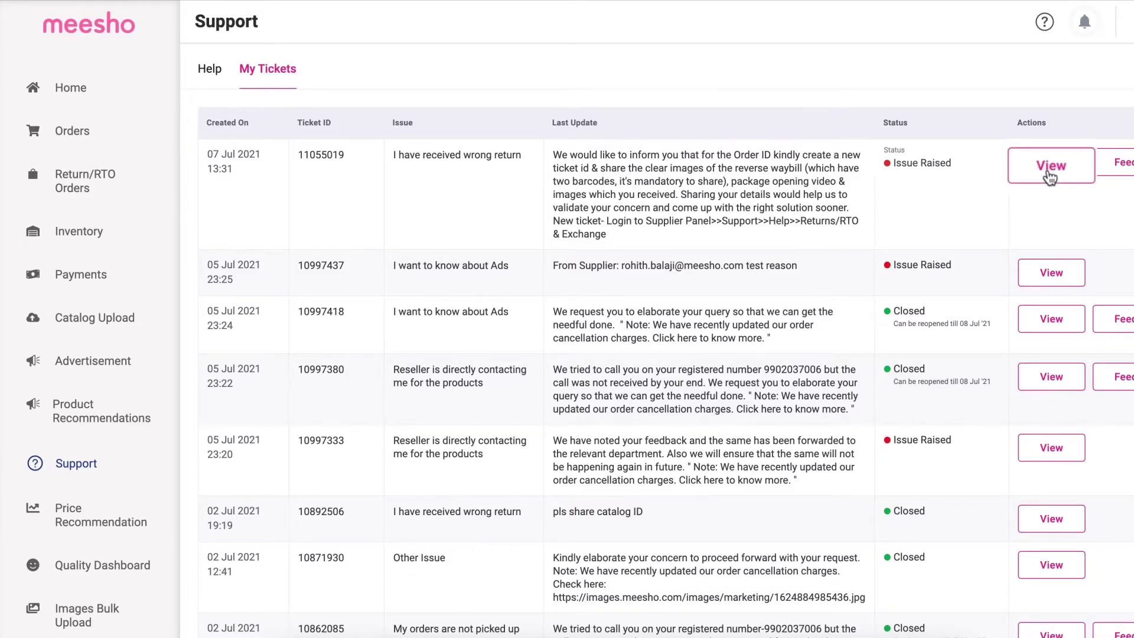
left_click(1049, 171)
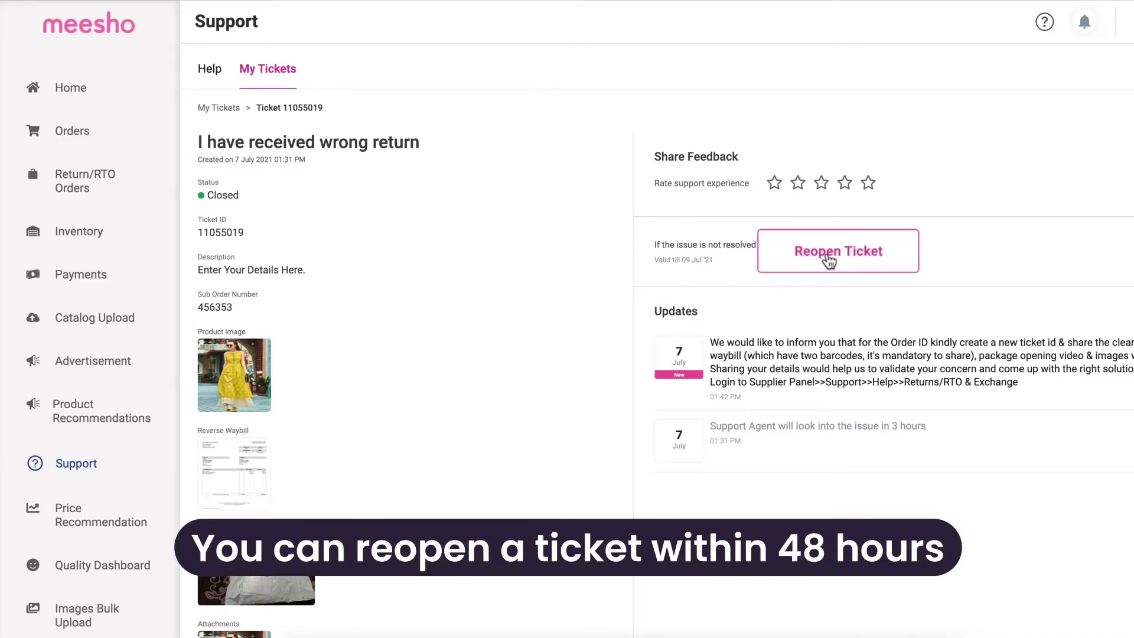
left_click(826, 264)
left_click(777, 268)
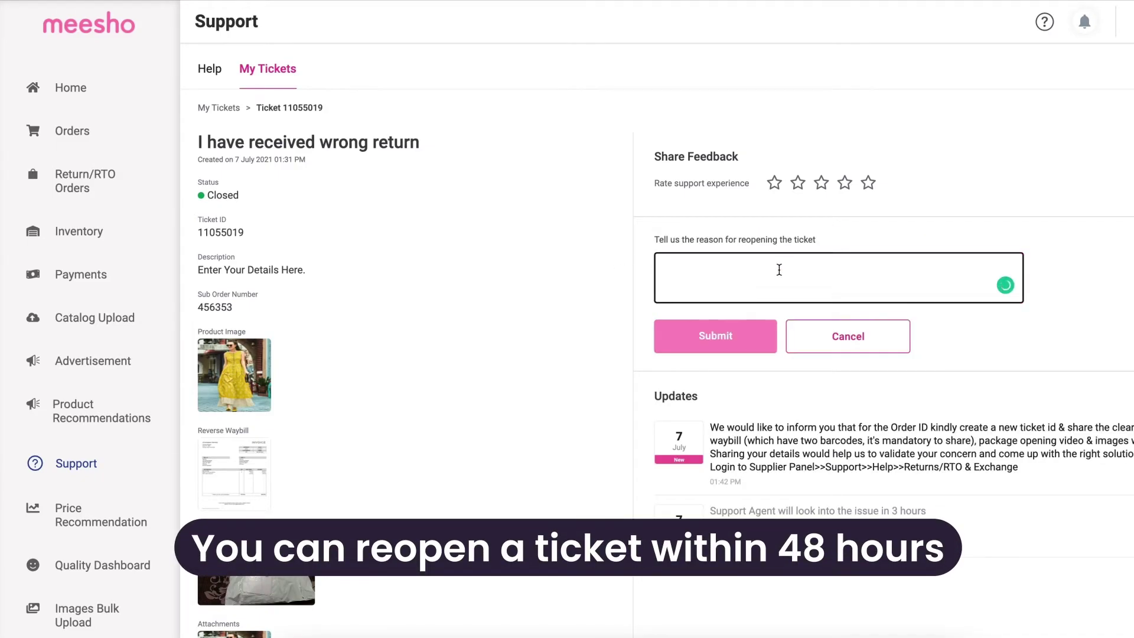
type("Enter your detai")
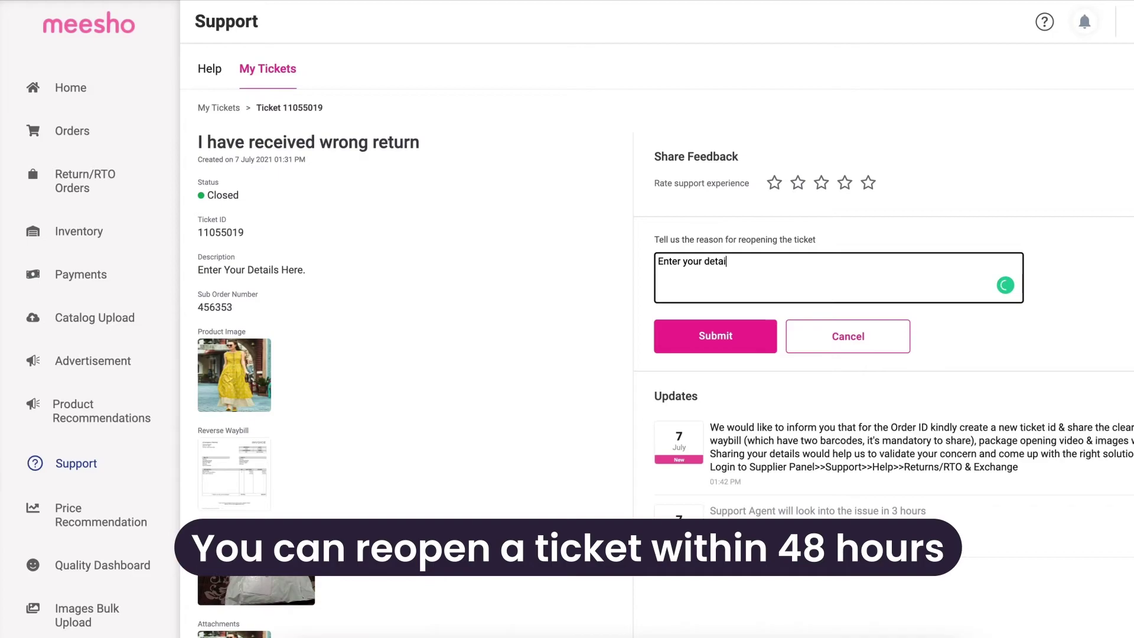
type("ls here")
type(" for reopening the ti")
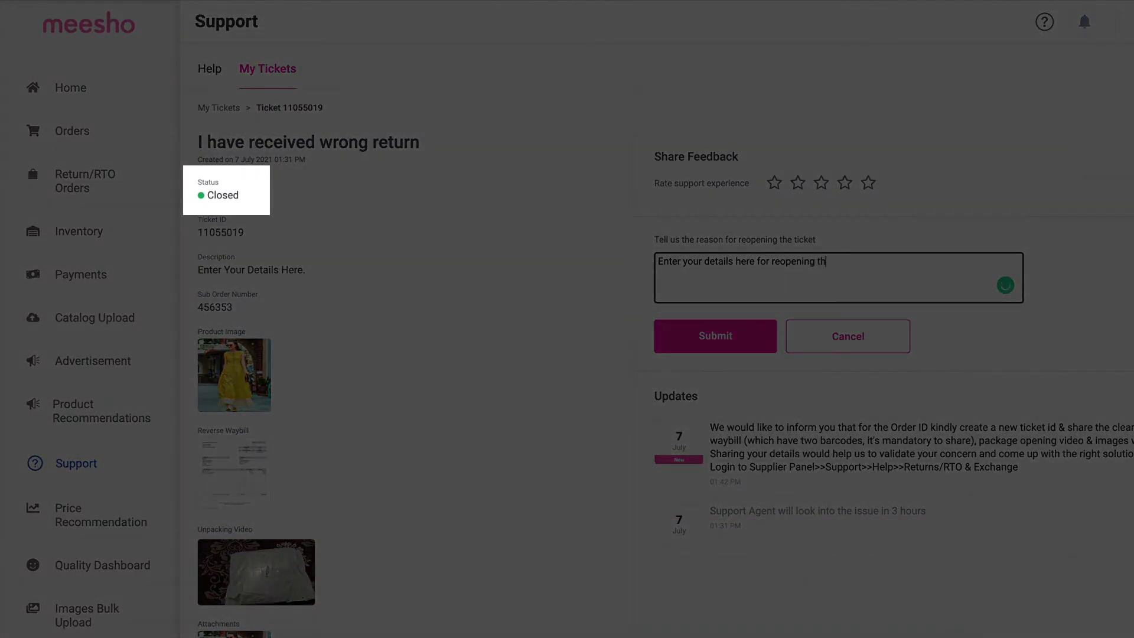
type("cket.")
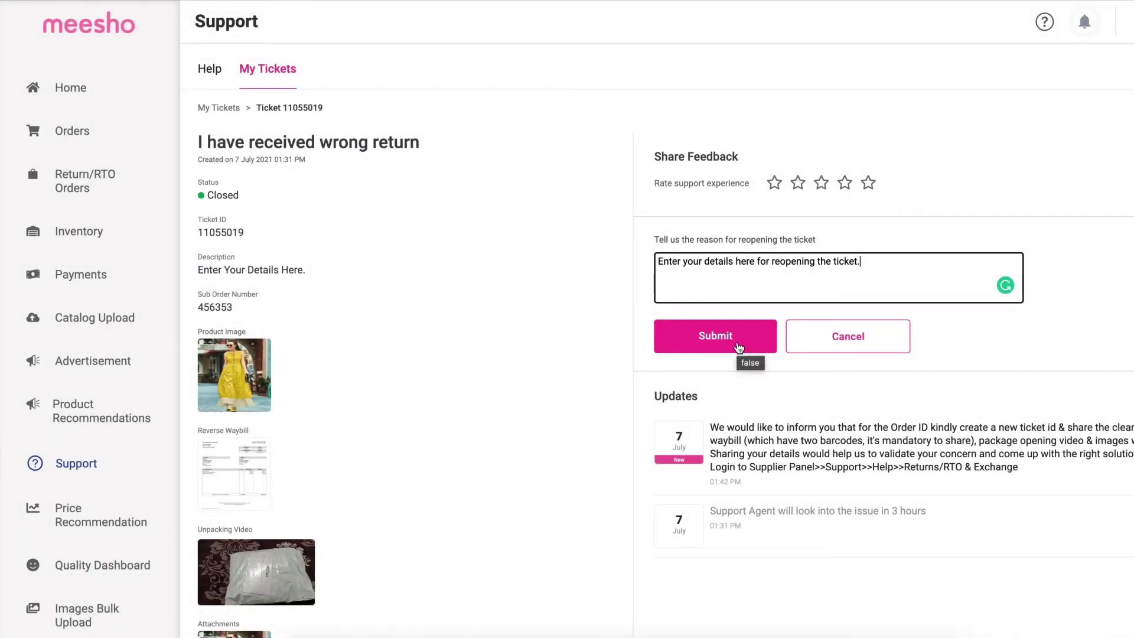
left_click(739, 347)
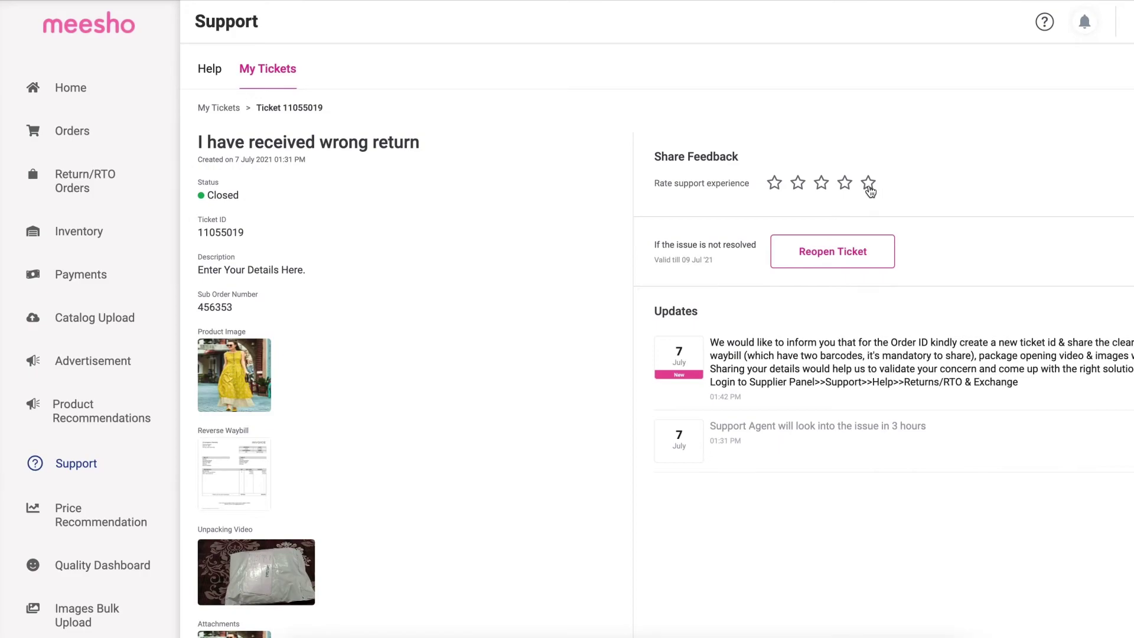
Step: Rate the support experience five stars, then lower it to one star
left_click(869, 184)
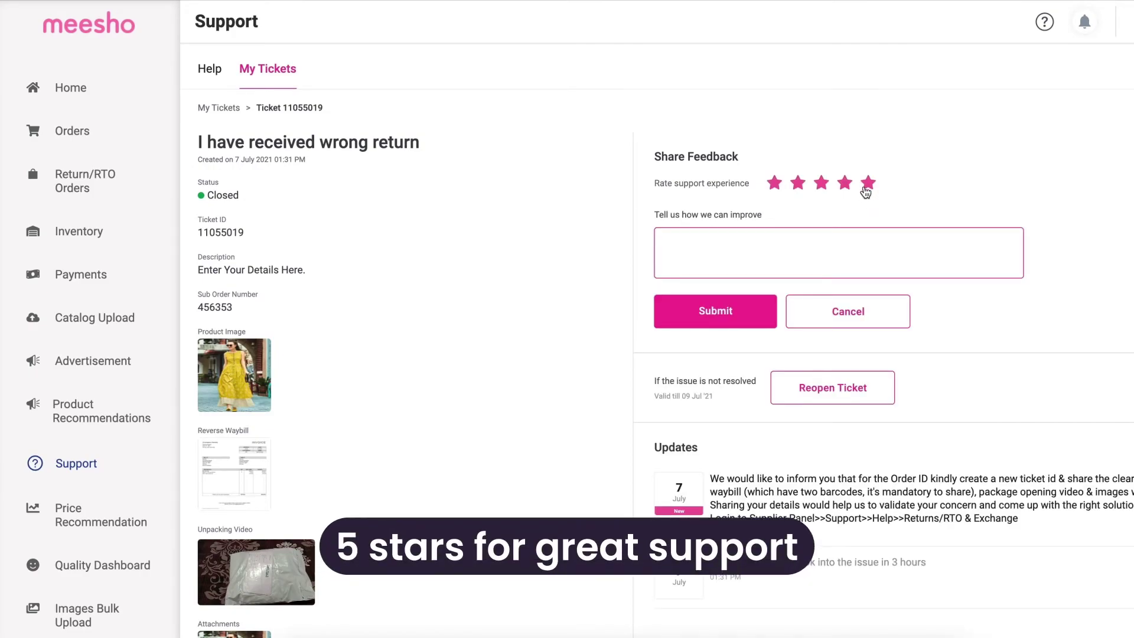
left_click(774, 182)
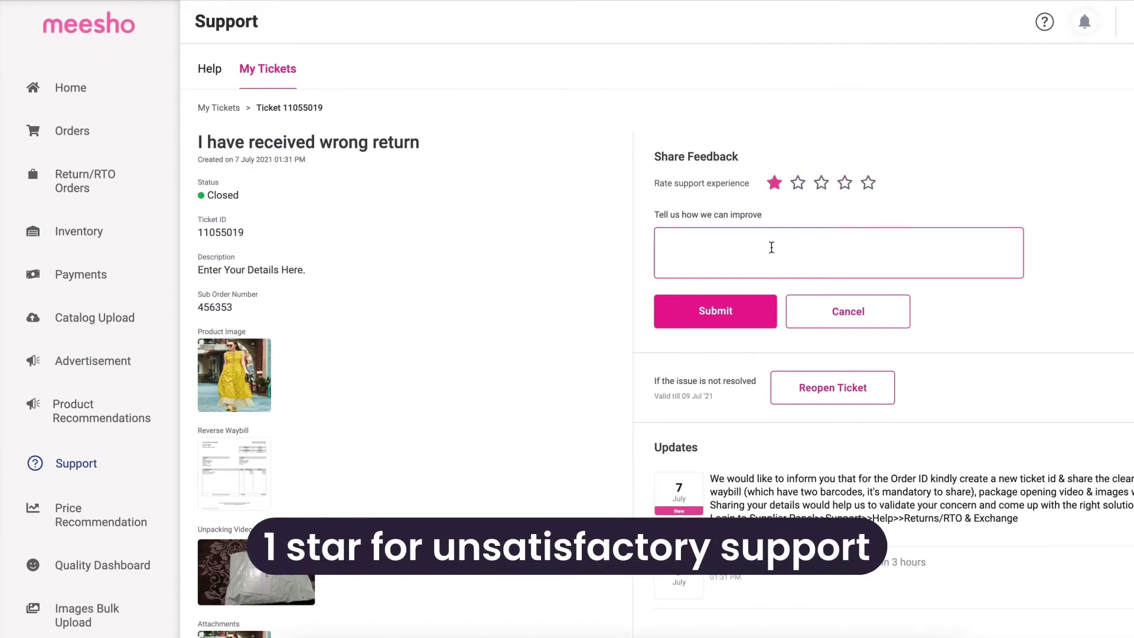